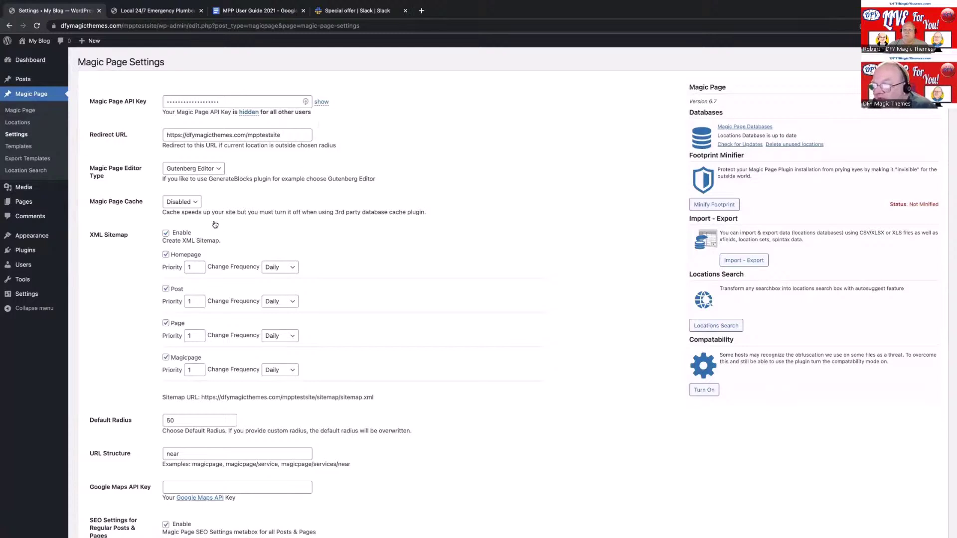
Step: Reveal the Users menu in the WordPress admin sidebar
{"action": "mouse_move", "coordinate": [35, 268]}
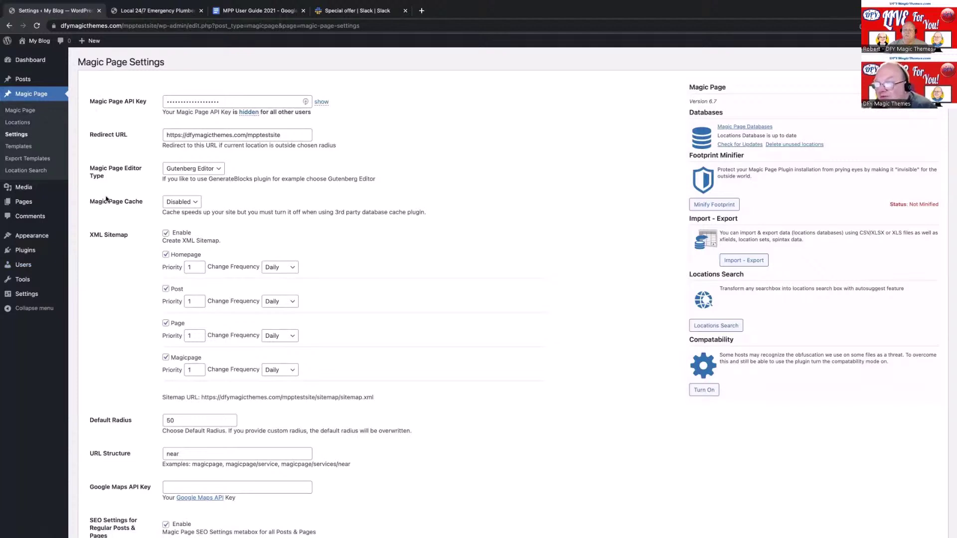
Step: From the Users list, start a new user account with the Editor role
{"action": "left_click", "coordinate": [25, 265]}
{"action": "mouse_move", "coordinate": [26, 267]}
{"action": "left_click", "coordinate": [122, 62]}
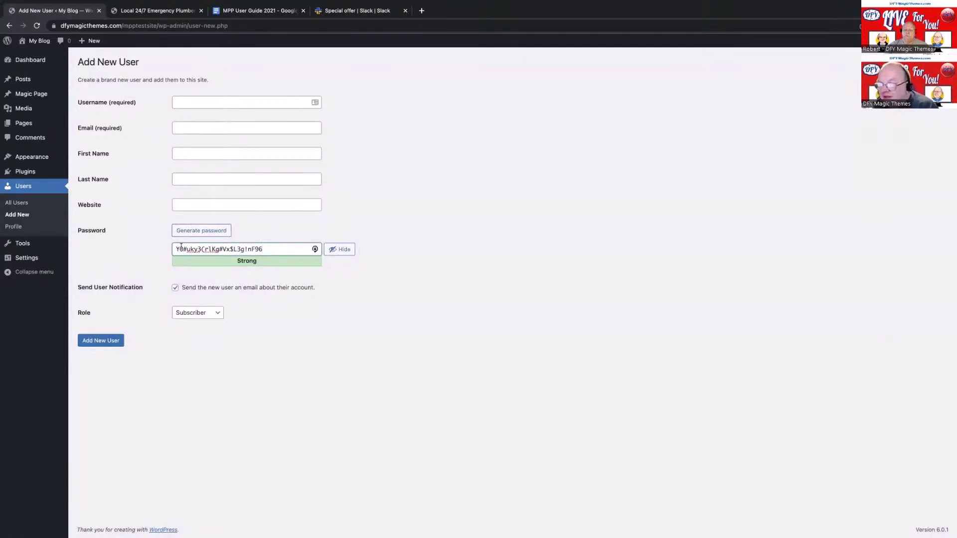
{"action": "left_click", "coordinate": [194, 313]}
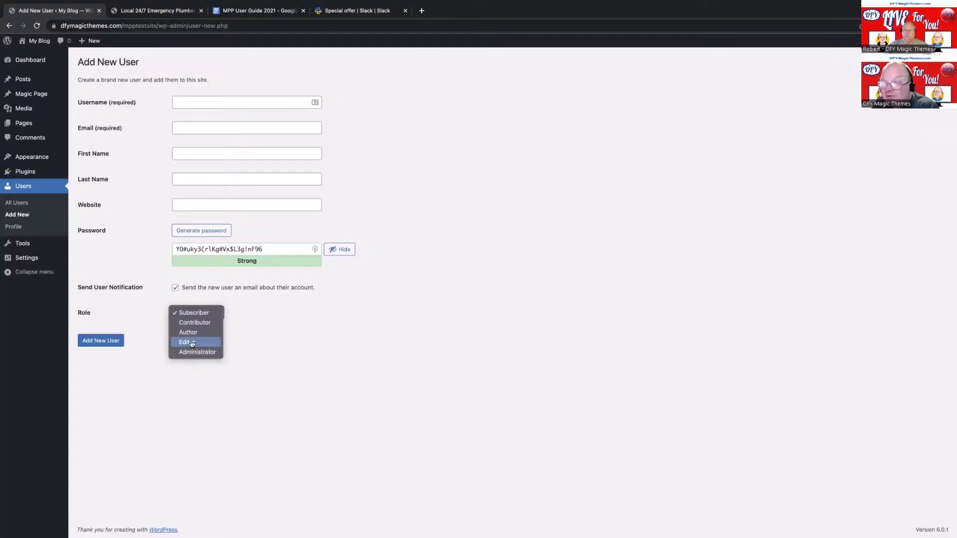
{"action": "left_click", "coordinate": [192, 342]}
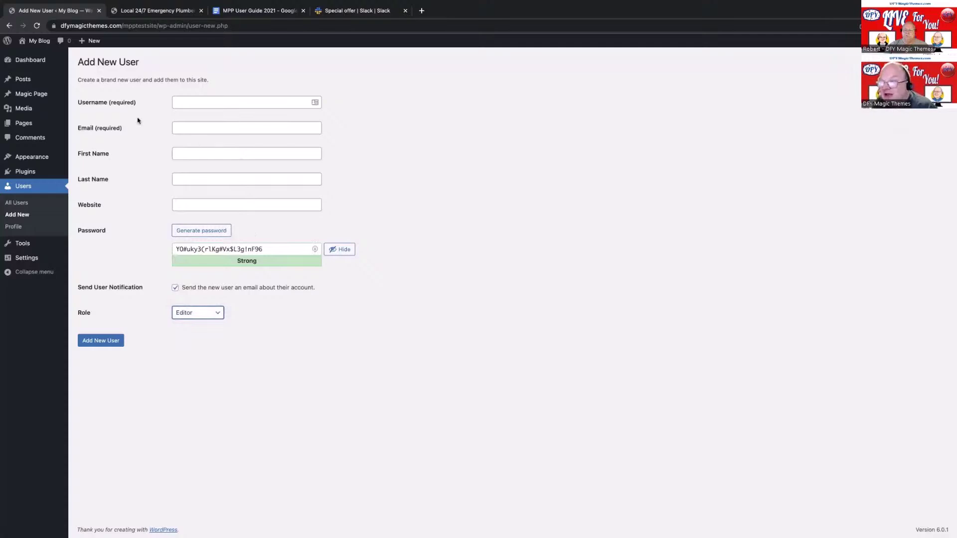
Step: Go to the Magic Page plugin Settings page and scroll down through its options
{"action": "left_click", "coordinate": [40, 96]}
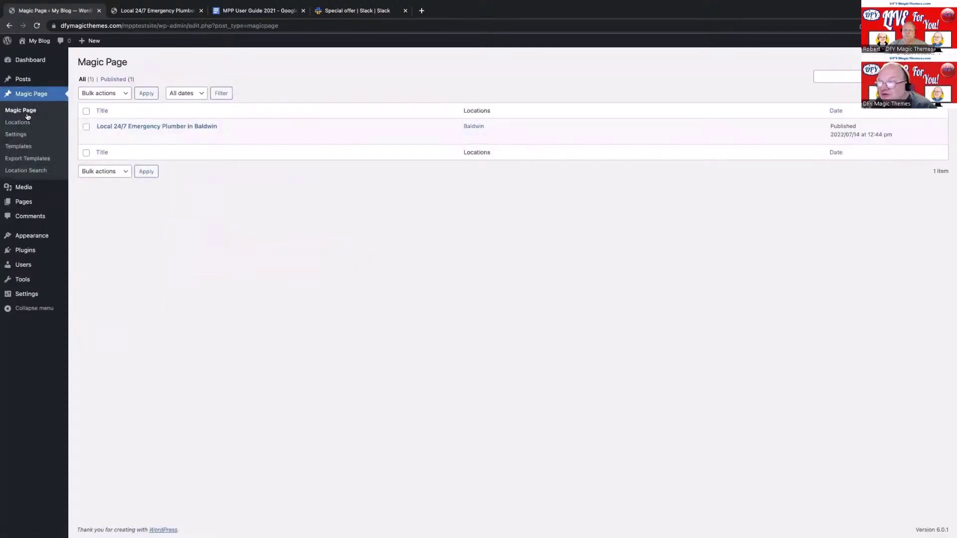
{"action": "left_click", "coordinate": [16, 135]}
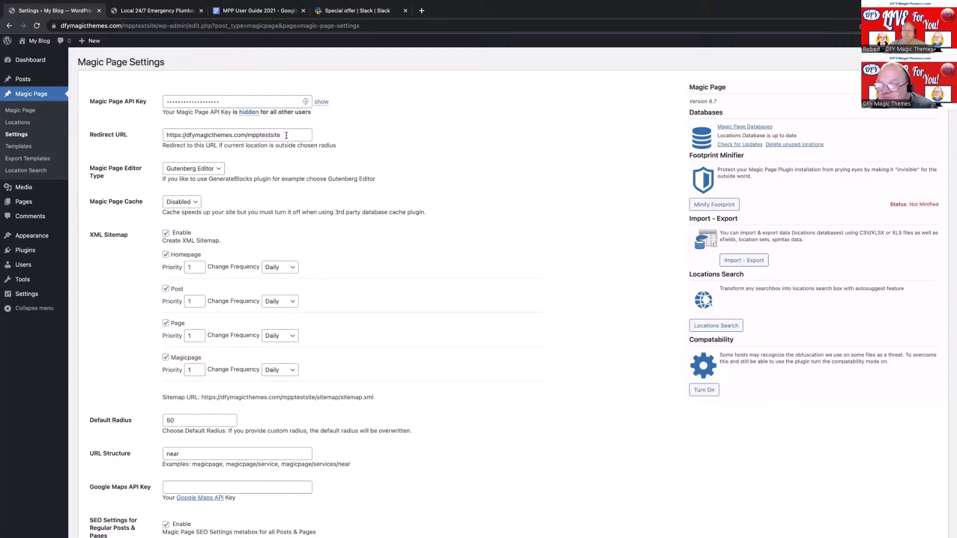
{"action": "scroll", "coordinate": [275, 144], "scroll_direction": "down", "scroll_amount": 1}
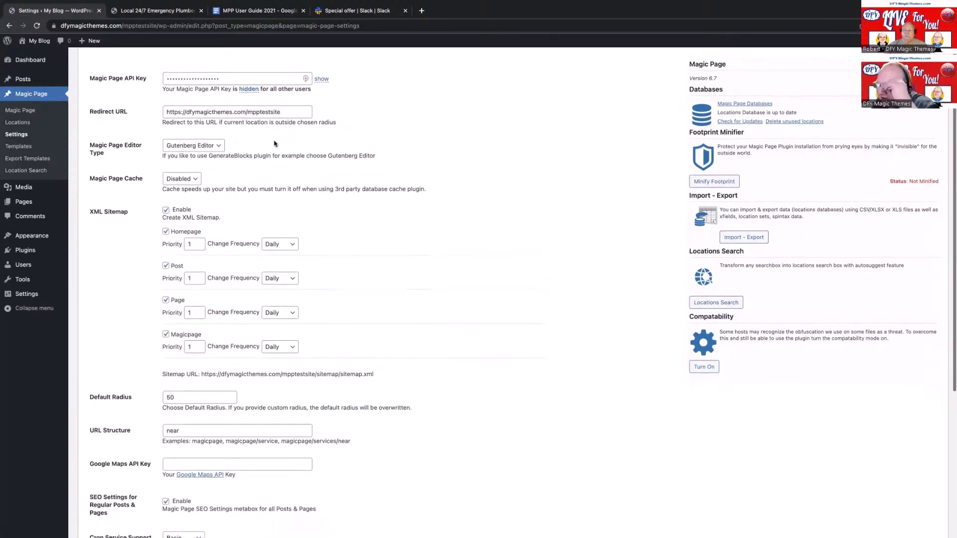
{"action": "scroll", "coordinate": [275, 144], "scroll_direction": "down", "scroll_amount": 1}
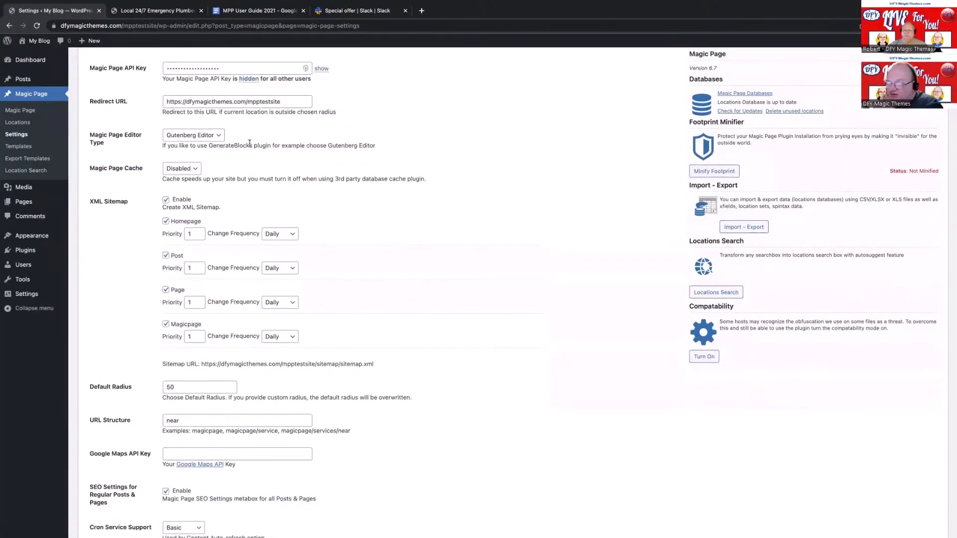
{"action": "left_click", "coordinate": [206, 140]}
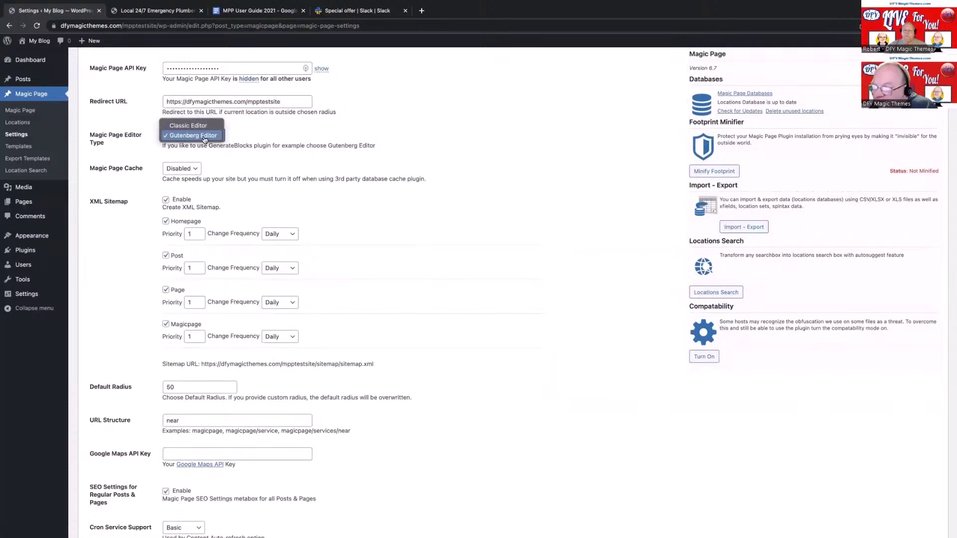
{"action": "left_click", "coordinate": [205, 139]}
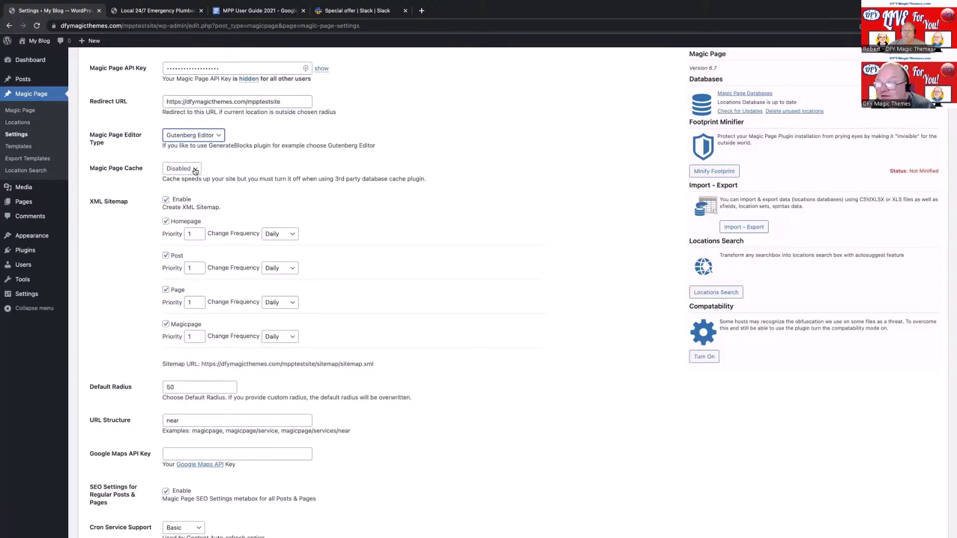
{"action": "scroll", "coordinate": [252, 184], "scroll_direction": "down", "scroll_amount": 3}
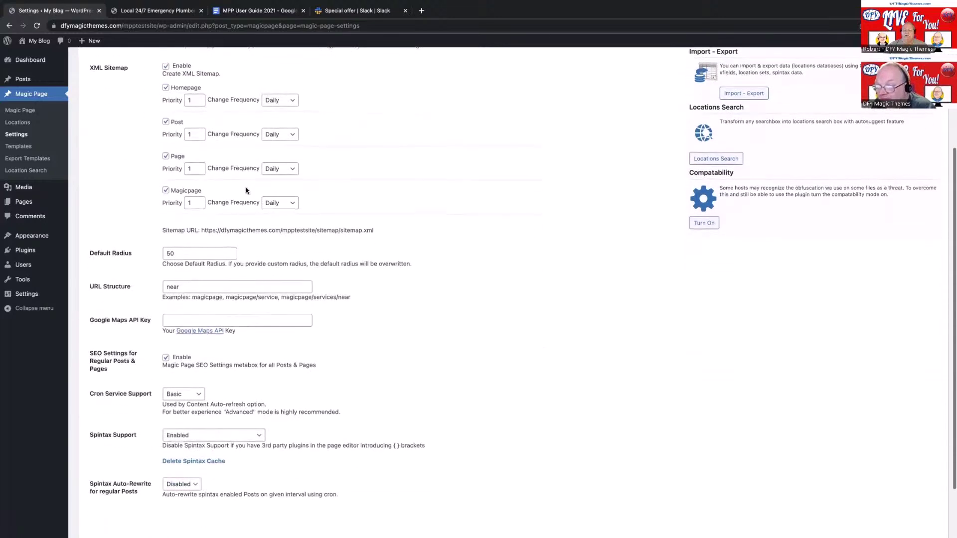
{"action": "scroll", "coordinate": [246, 191], "scroll_direction": "up", "scroll_amount": 1}
{"action": "scroll", "coordinate": [246, 190], "scroll_direction": "down", "scroll_amount": 1}
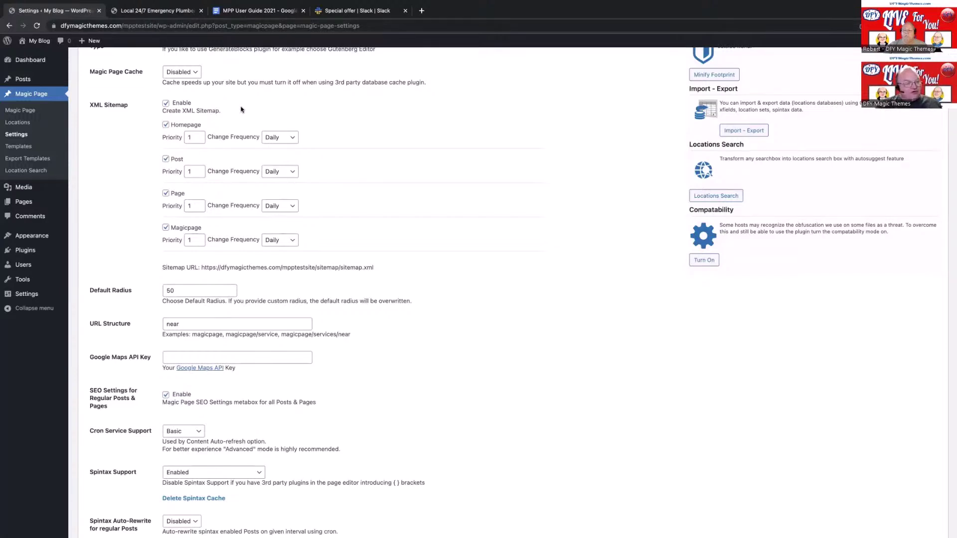
{"action": "scroll", "coordinate": [243, 87], "scroll_direction": "up", "scroll_amount": 1}
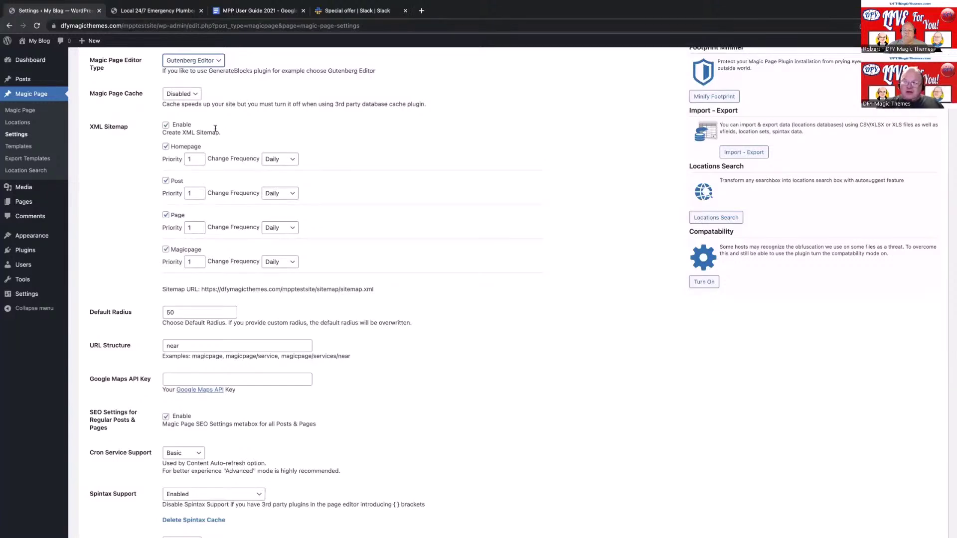
{"action": "left_click", "coordinate": [166, 125]}
{"action": "left_click", "coordinate": [166, 125]}
{"action": "scroll", "coordinate": [160, 118], "scroll_direction": "up", "scroll_amount": 1}
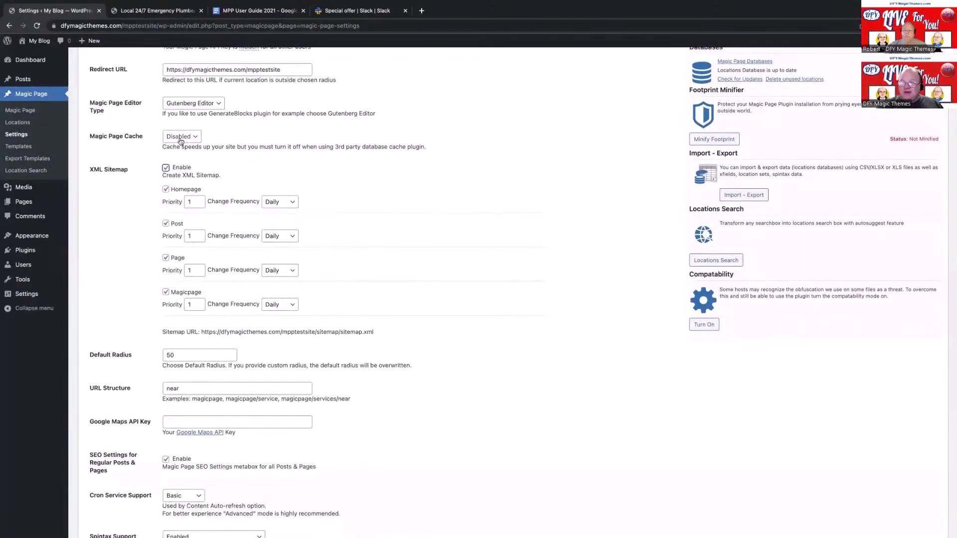
{"action": "left_click", "coordinate": [187, 139]}
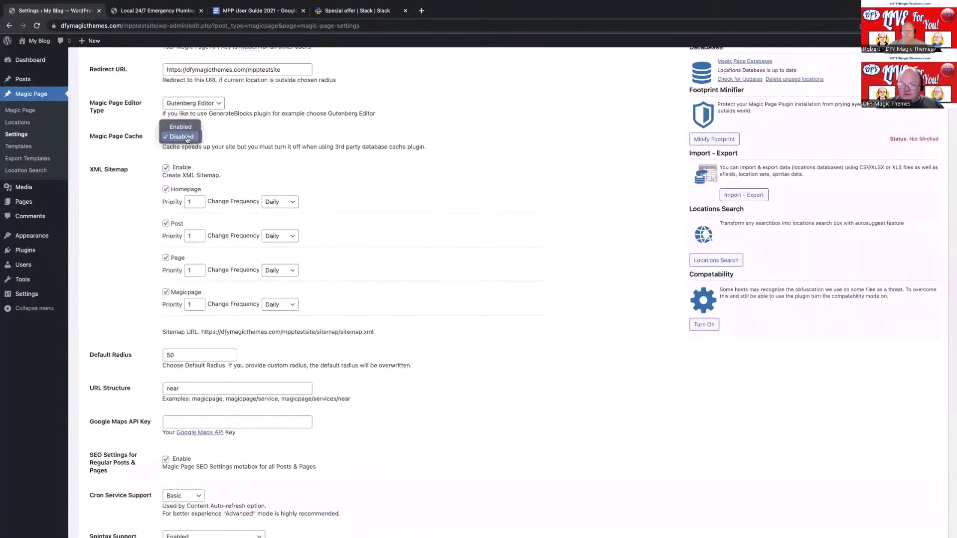
{"action": "left_click", "coordinate": [240, 146]}
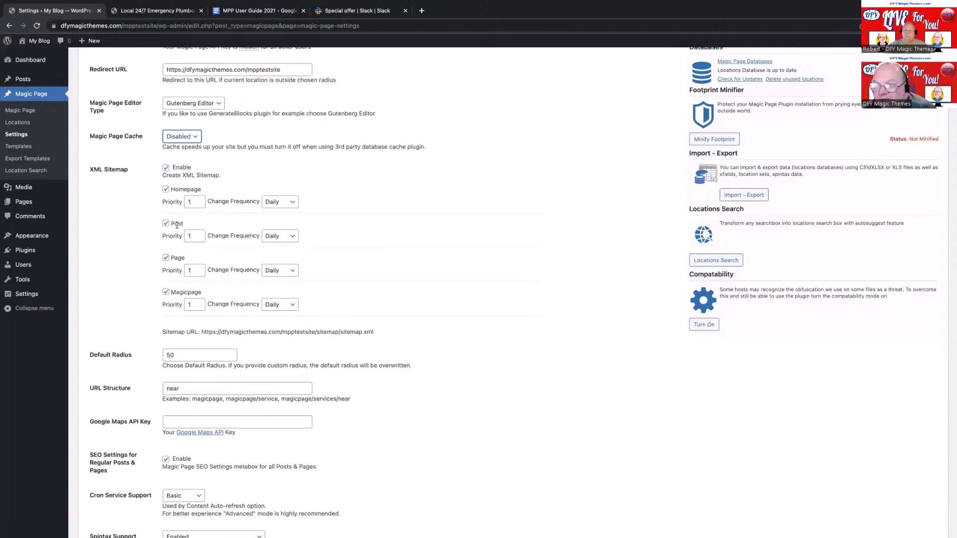
{"action": "left_click", "coordinate": [198, 205]}
{"action": "left_click", "coordinate": [198, 206]}
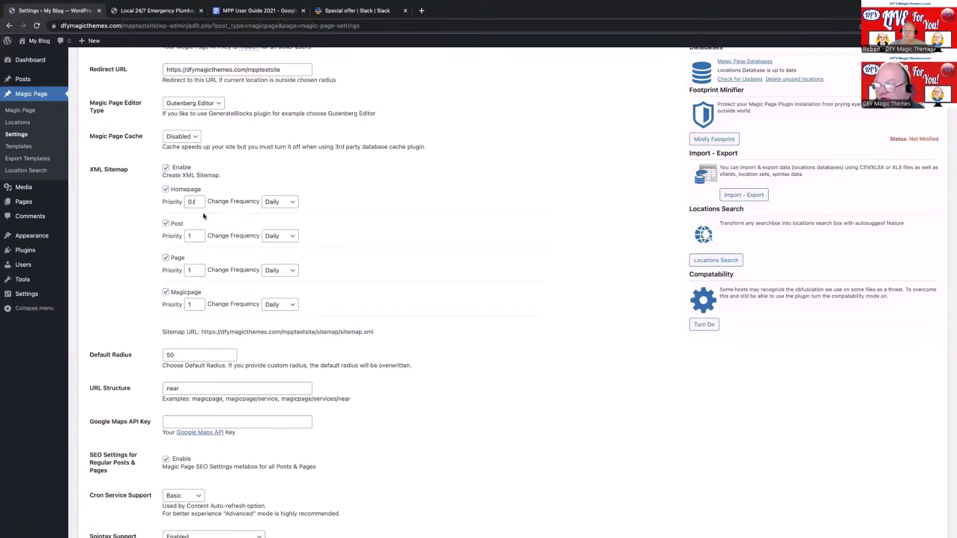
{"action": "left_click", "coordinate": [198, 199]}
{"action": "left_click", "coordinate": [198, 200]}
{"action": "left_click", "coordinate": [198, 200]}
{"action": "left_click", "coordinate": [198, 199]}
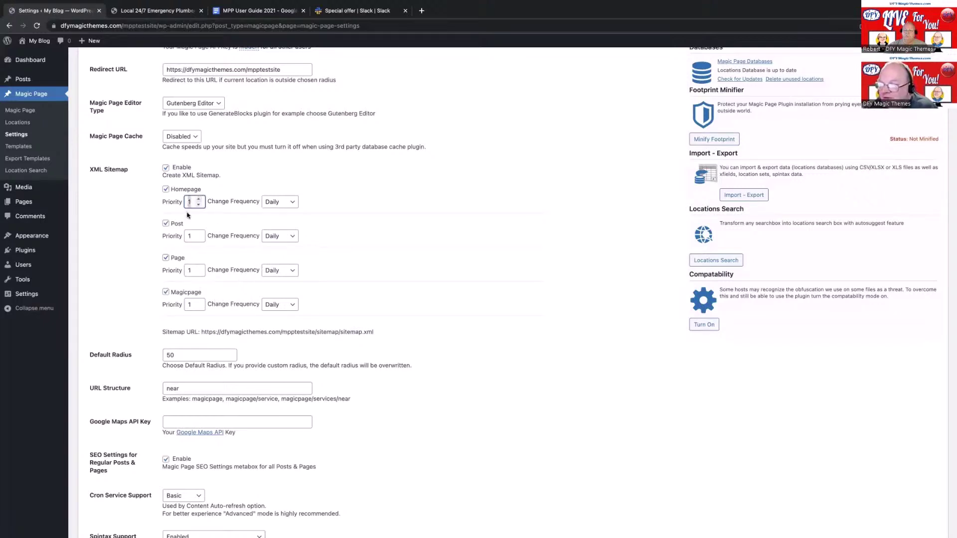
{"action": "left_click", "coordinate": [277, 203]}
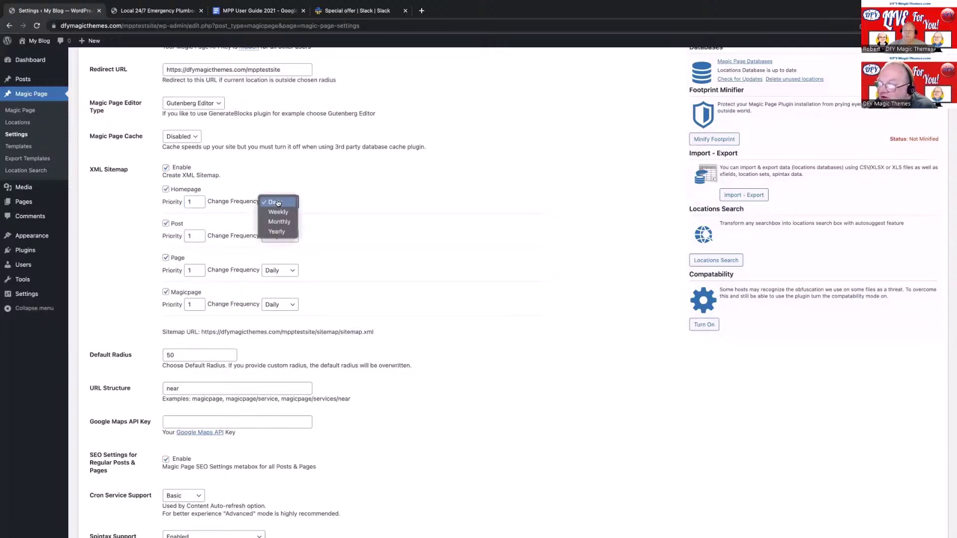
{"action": "left_click", "coordinate": [370, 196]}
{"action": "scroll", "coordinate": [344, 253], "scroll_direction": "down", "scroll_amount": 1}
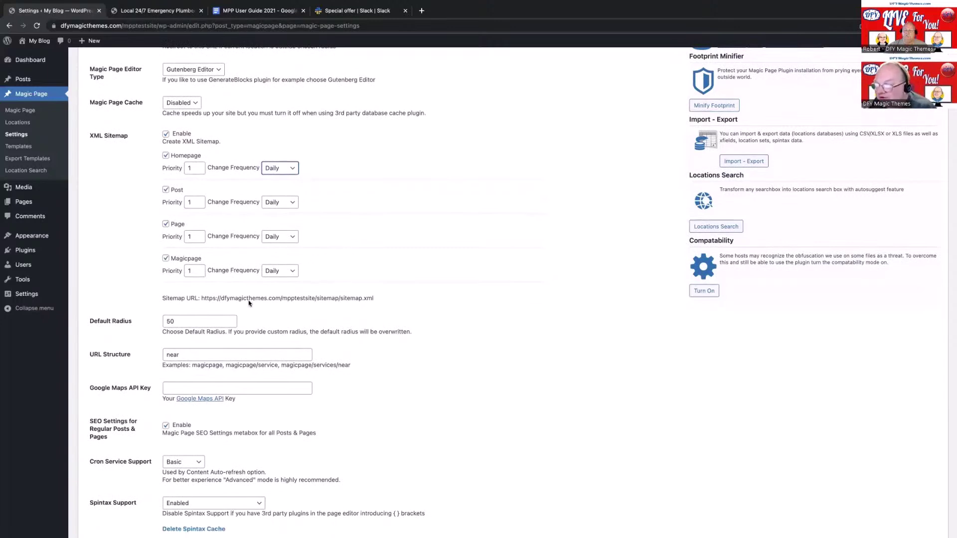
Step: Copy the Sitemap URL and load sitemap.xml in a new browser tab
{"action": "left_click_drag", "start_coordinate": [202, 297], "coordinate": [373, 299]}
{"action": "key", "text": "ctrl+c"}
{"action": "left_click", "coordinate": [422, 10]}
{"action": "key", "text": "ctrl+v"}
{"action": "key", "text": "Return"}
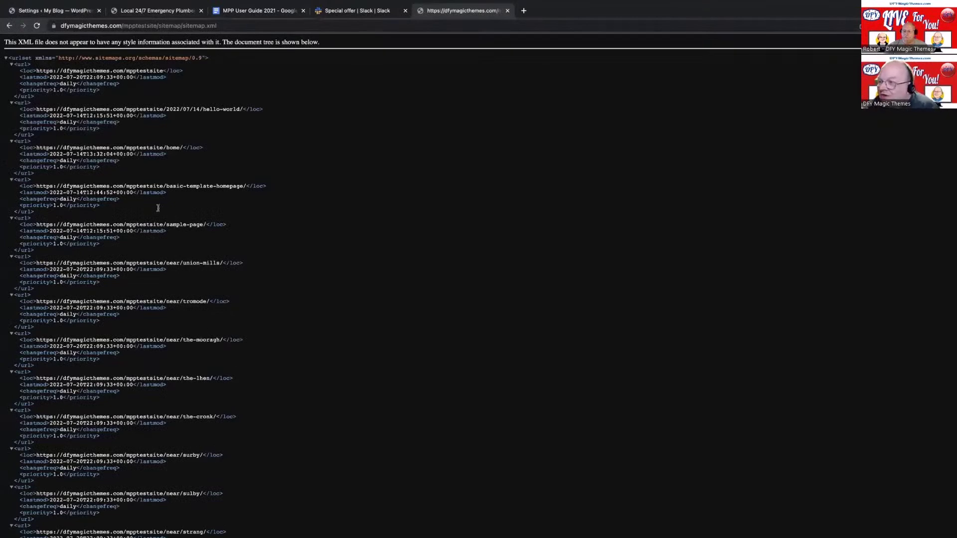
{"action": "scroll", "coordinate": [152, 169], "scroll_direction": "down", "scroll_amount": 15}
{"action": "scroll", "coordinate": [152, 168], "scroll_direction": "down", "scroll_amount": 1}
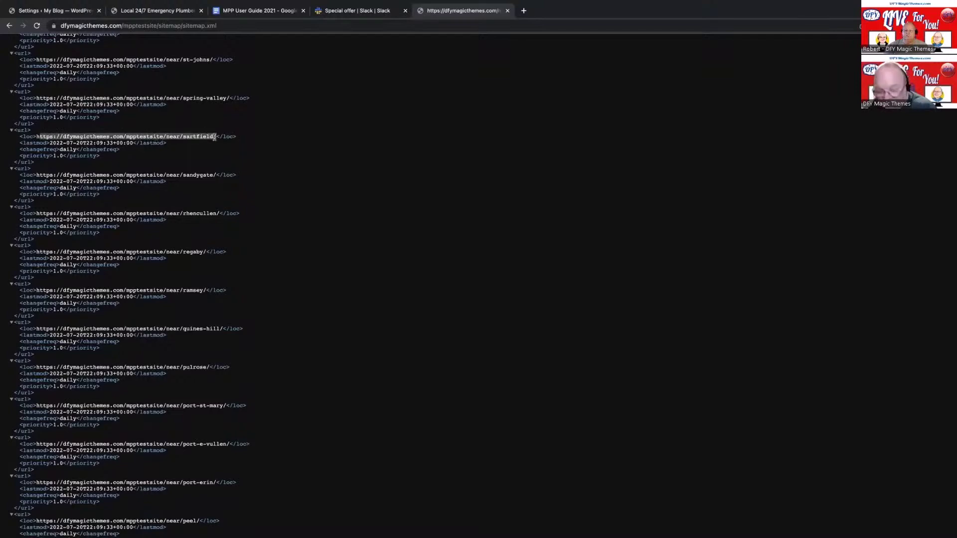
Step: Load the Sartfield location page URL from the sitemap in another new tab
{"action": "left_click", "coordinate": [523, 10]}
{"action": "key", "text": "ctrl+v"}
{"action": "key", "text": "Return"}
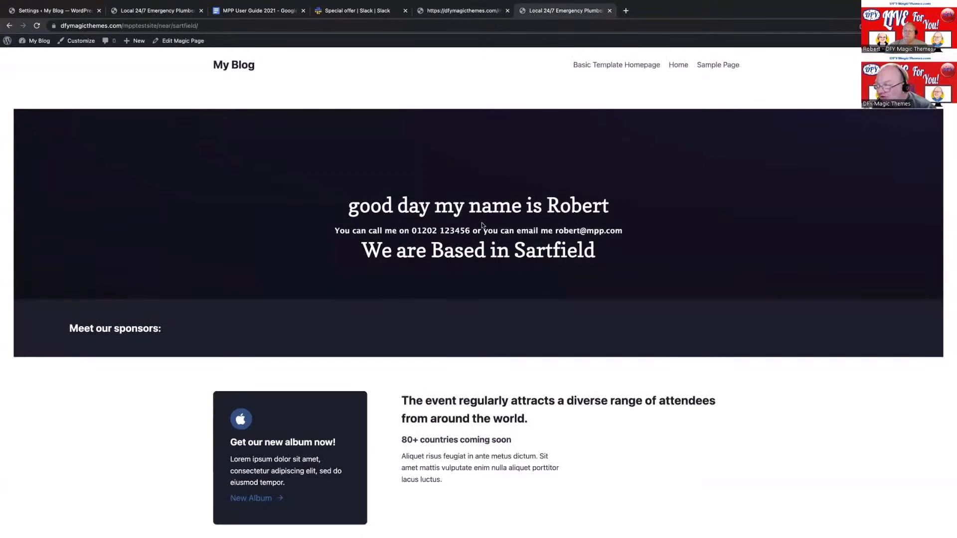
Step: Select 'Sartfield' in the page heading, review the sitemap, then return to Magic Page Settings
{"action": "double_click", "coordinate": [590, 253]}
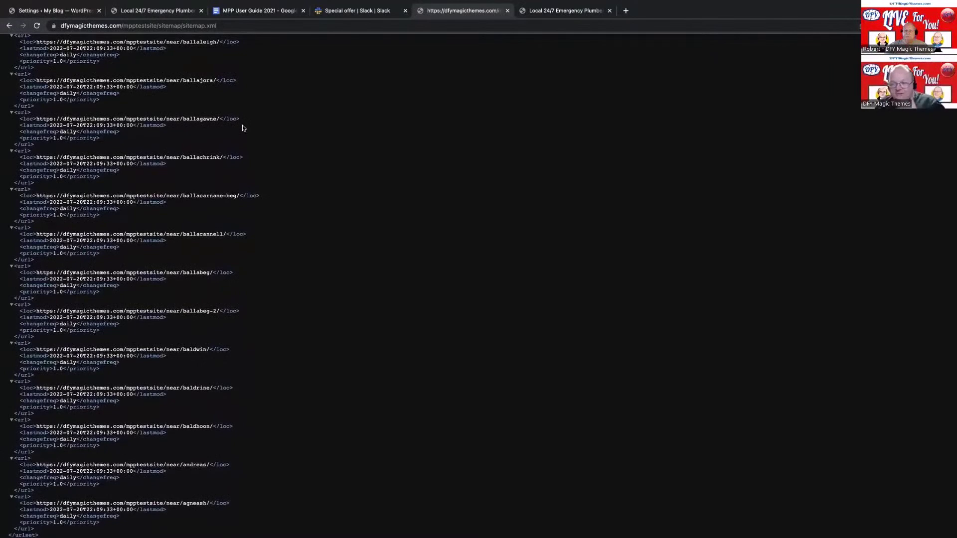
{"action": "scroll", "coordinate": [242, 129], "scroll_direction": "up", "scroll_amount": 20}
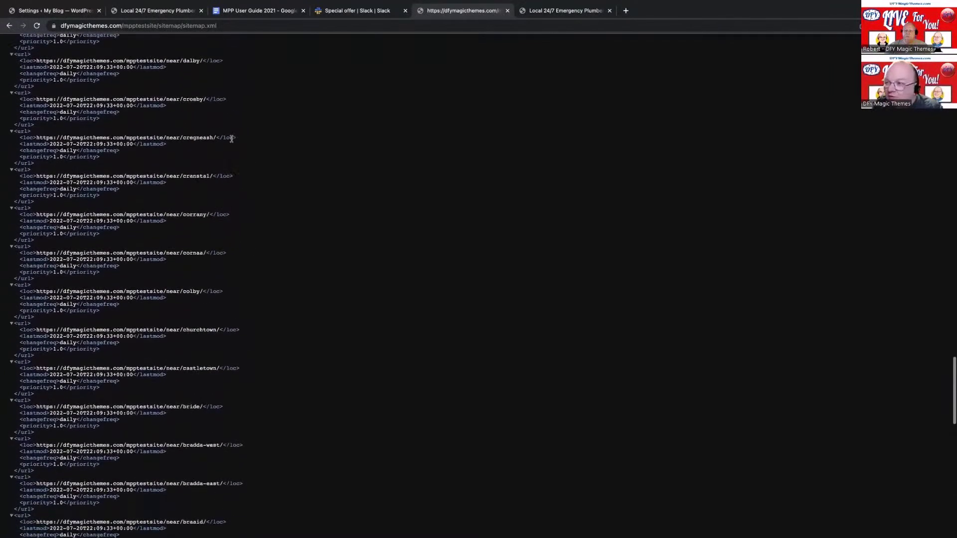
{"action": "scroll", "coordinate": [232, 145], "scroll_direction": "up", "scroll_amount": 20}
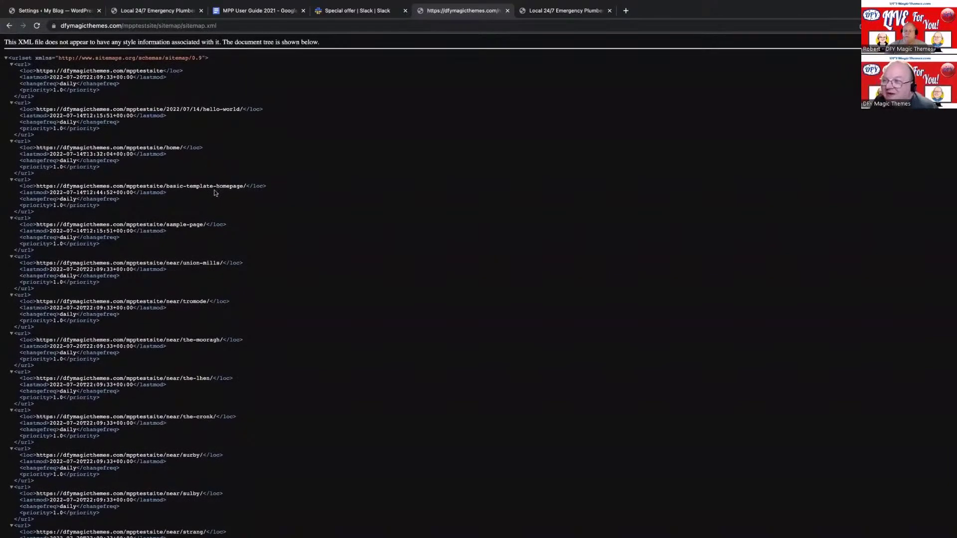
{"action": "left_click", "coordinate": [57, 11]}
Step: Trash the Basic Template Homepage page from All Pages, leaving 5 pages
{"action": "mouse_move", "coordinate": [33, 59]}
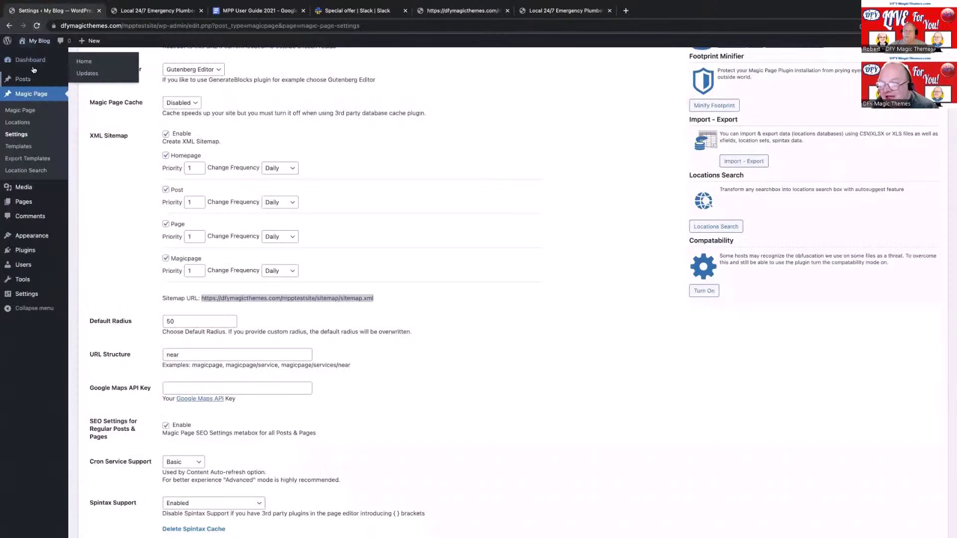
{"action": "mouse_move", "coordinate": [23, 202]}
{"action": "left_click", "coordinate": [80, 203]}
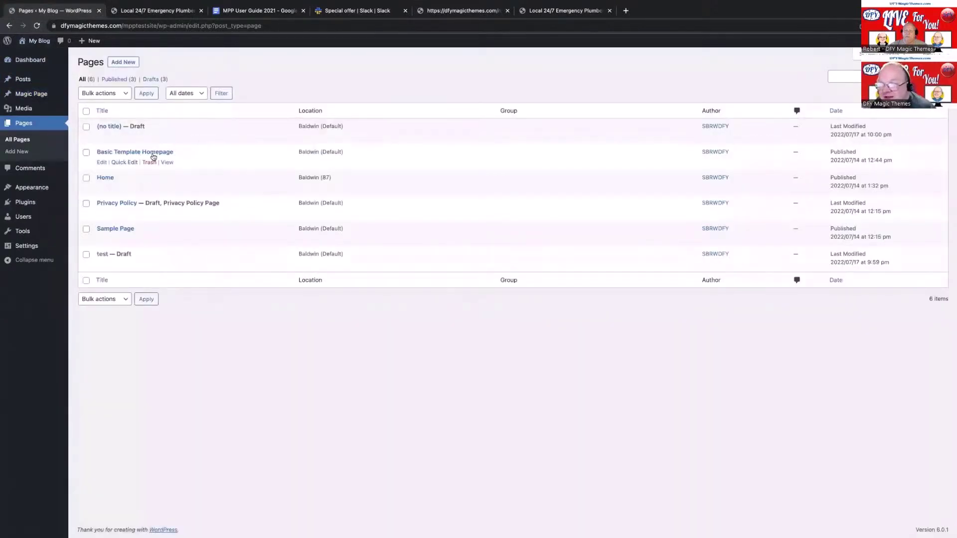
{"action": "left_click", "coordinate": [149, 163]}
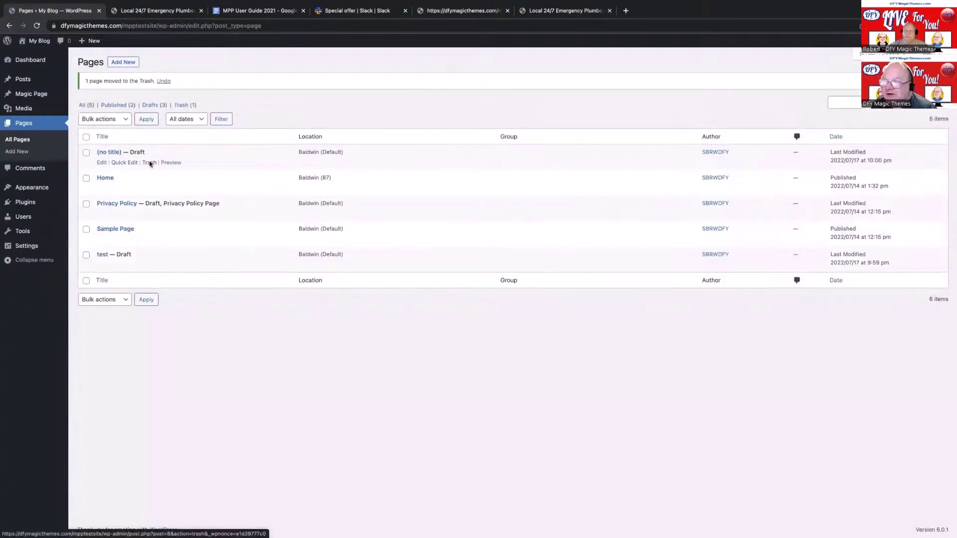